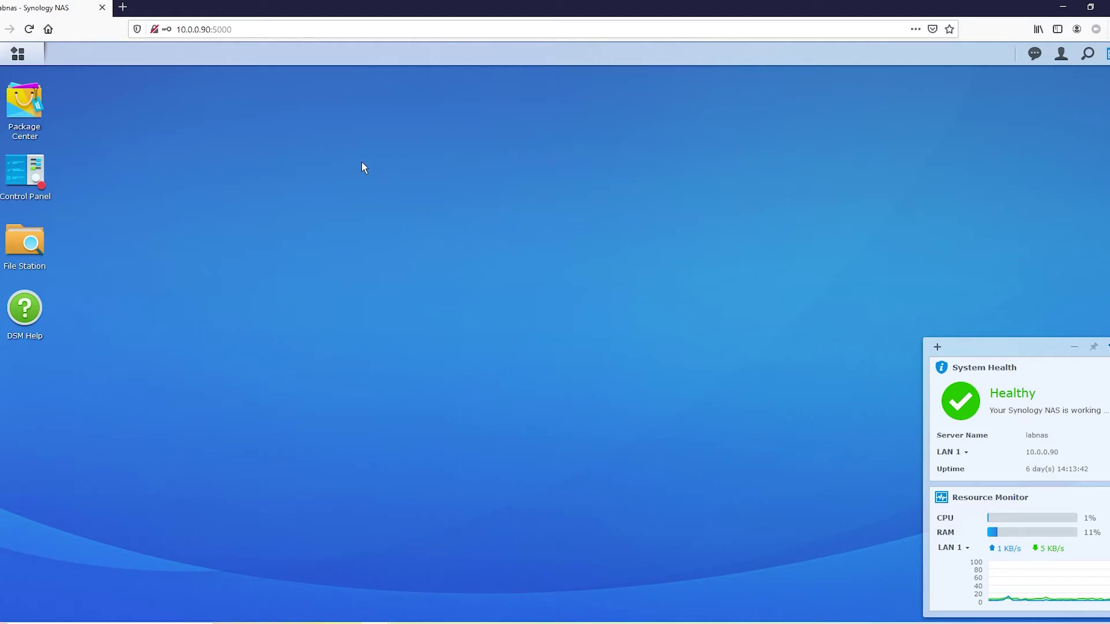
Step: Open the DSM Main Menu to list all installed applications
{"action": "left_click", "coordinate": [23, 55]}
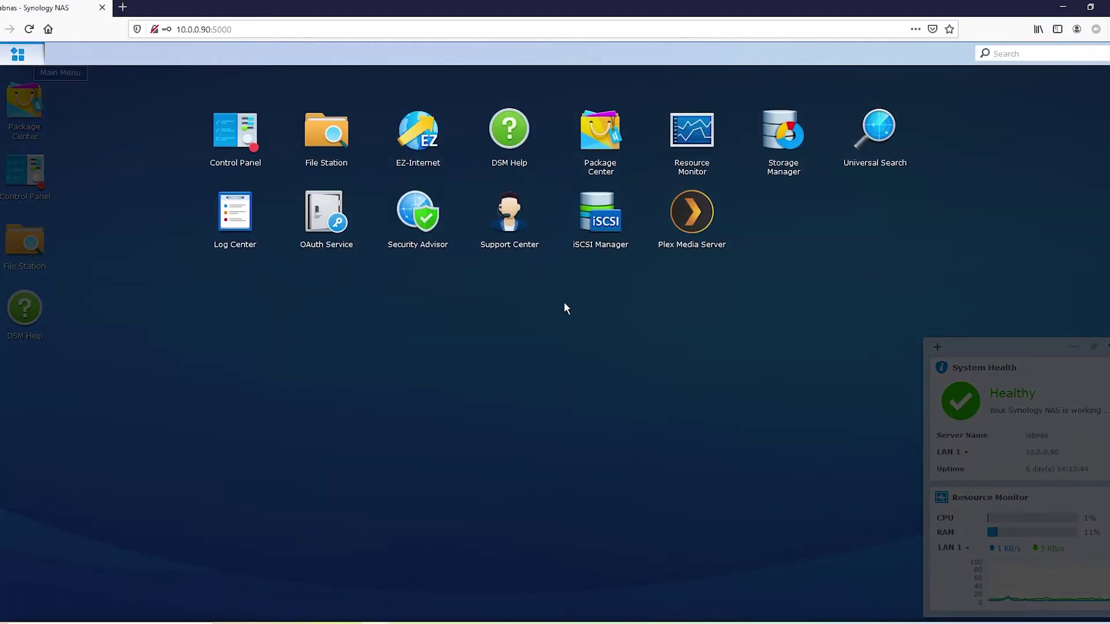
Step: Launch iSCSI Manager and start creating a new LUN from the LUN list
{"action": "left_click", "coordinate": [600, 228]}
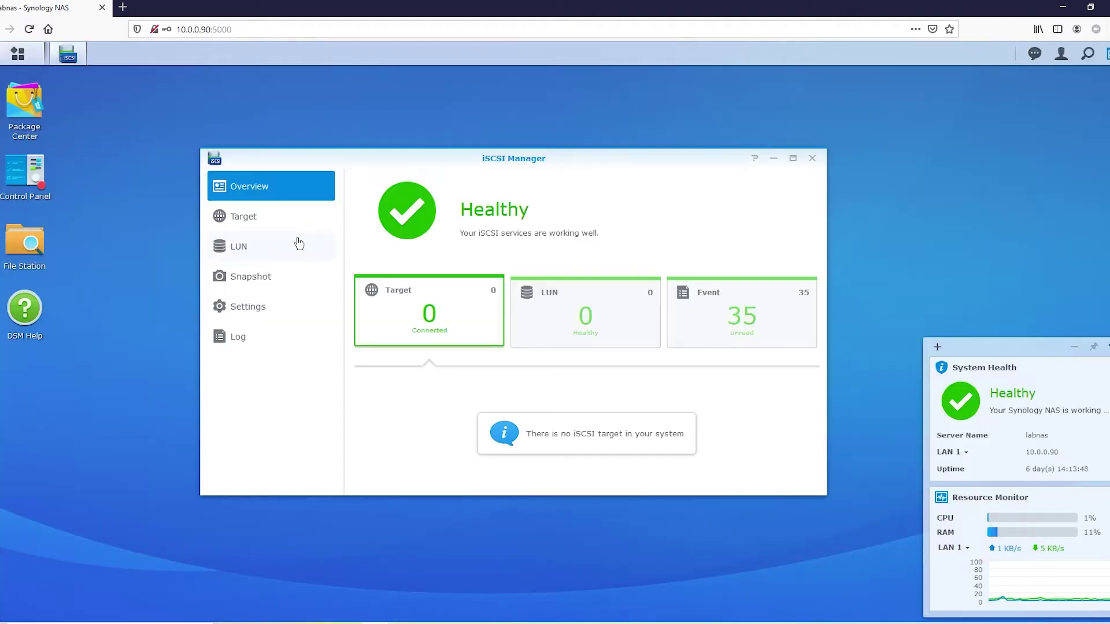
{"action": "left_click", "coordinate": [299, 243]}
{"action": "left_click", "coordinate": [375, 178]}
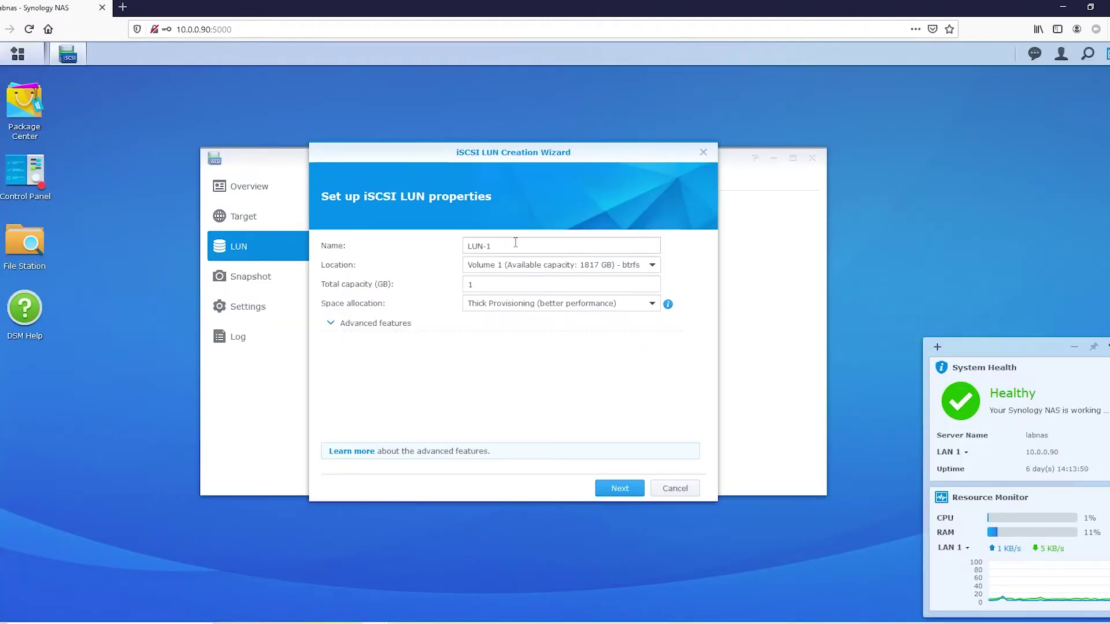
Step: Name the LUN VMHDD, set its capacity to 250 GB, and expand Advanced features
{"action": "left_click", "coordinate": [515, 243]}
{"action": "type", "text": "VMHD"}
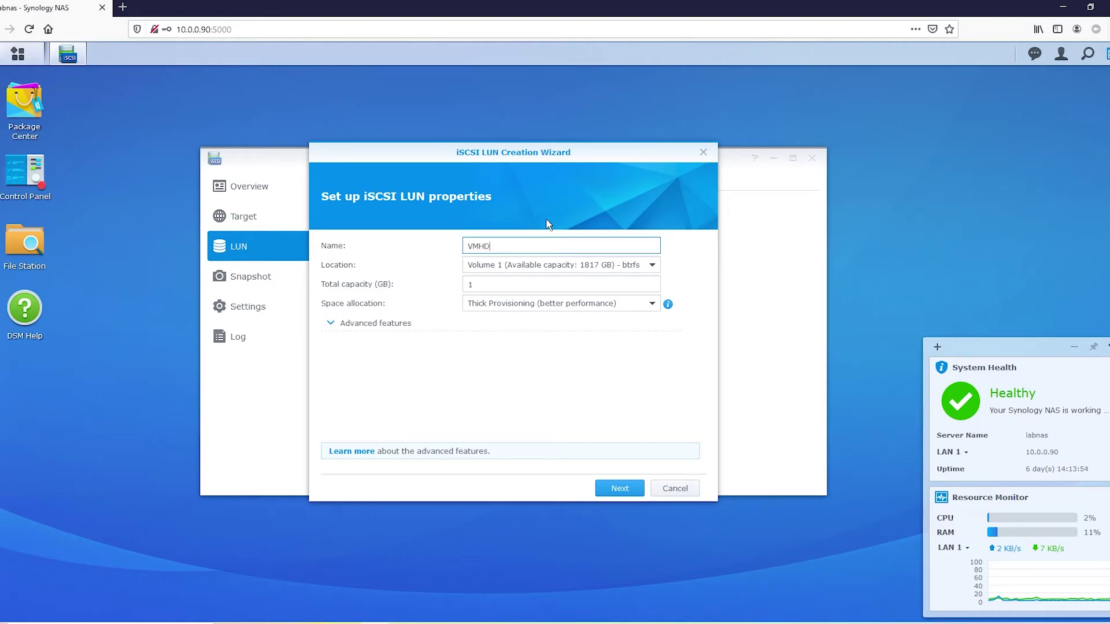
{"action": "type", "text": "D"}
{"action": "left_click", "coordinate": [538, 285]}
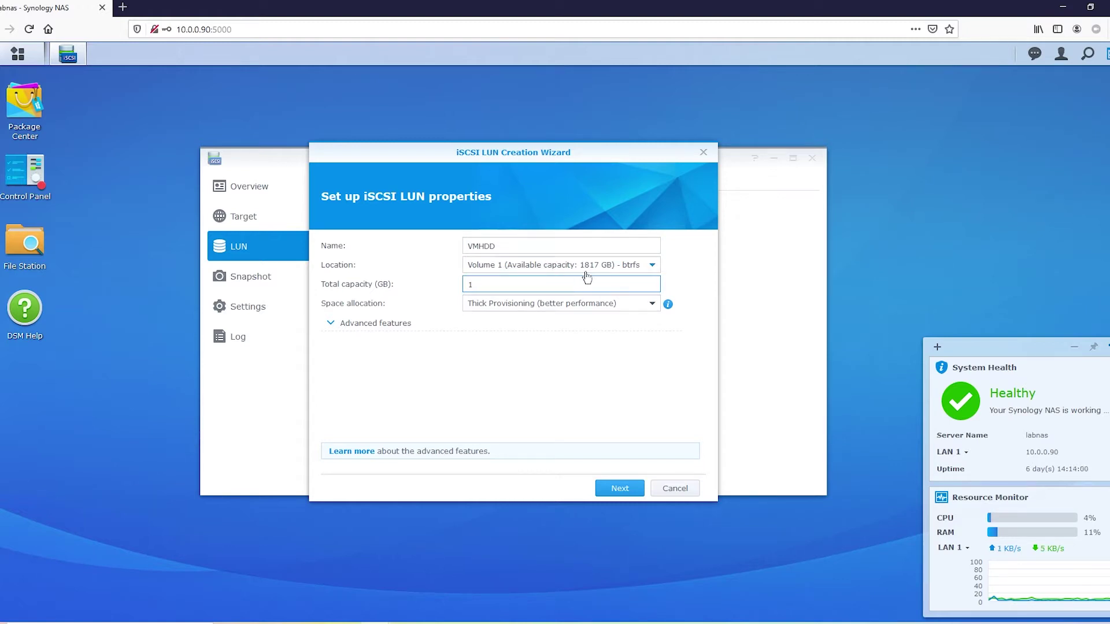
{"action": "key", "text": "BackSpace"}
{"action": "type", "text": "250"}
{"action": "left_click", "coordinate": [396, 322]}
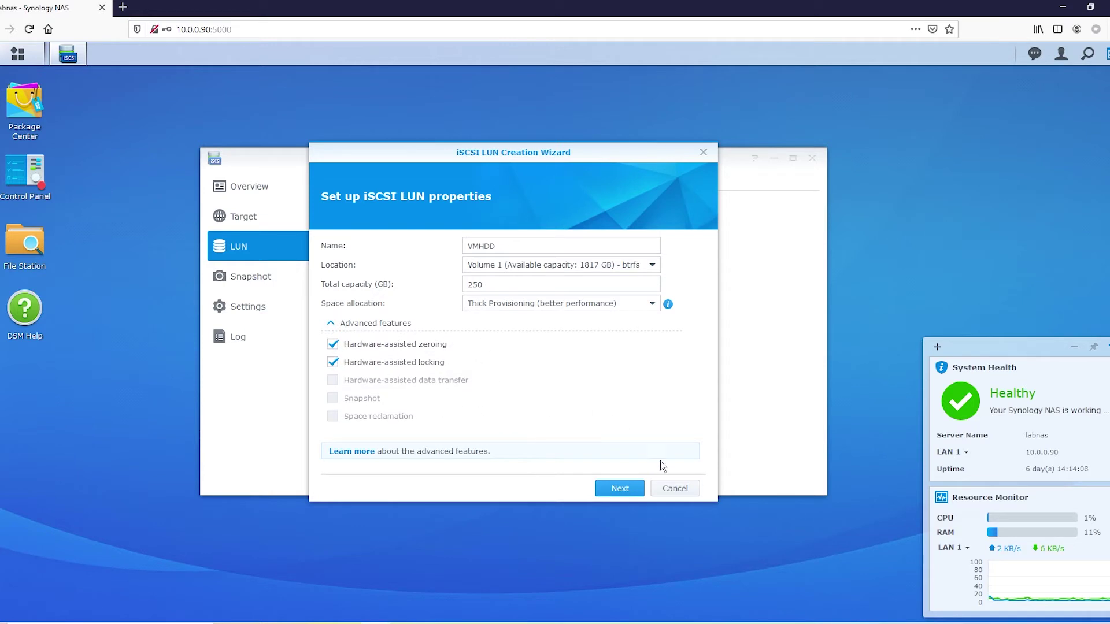
Step: Map the VMHDD LUN to a new iSCSI target named Target-1 and apply the settings
{"action": "left_click", "coordinate": [621, 487]}
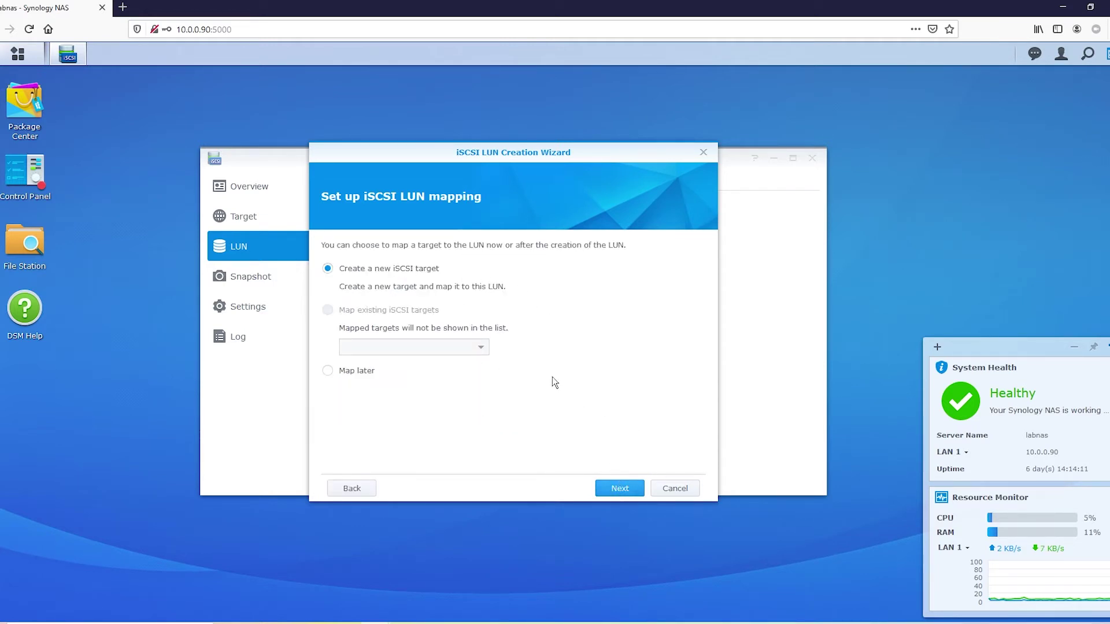
{"action": "left_click", "coordinate": [616, 490]}
{"action": "left_click_drag", "start_coordinate": [550, 247], "coordinate": [473, 245]}
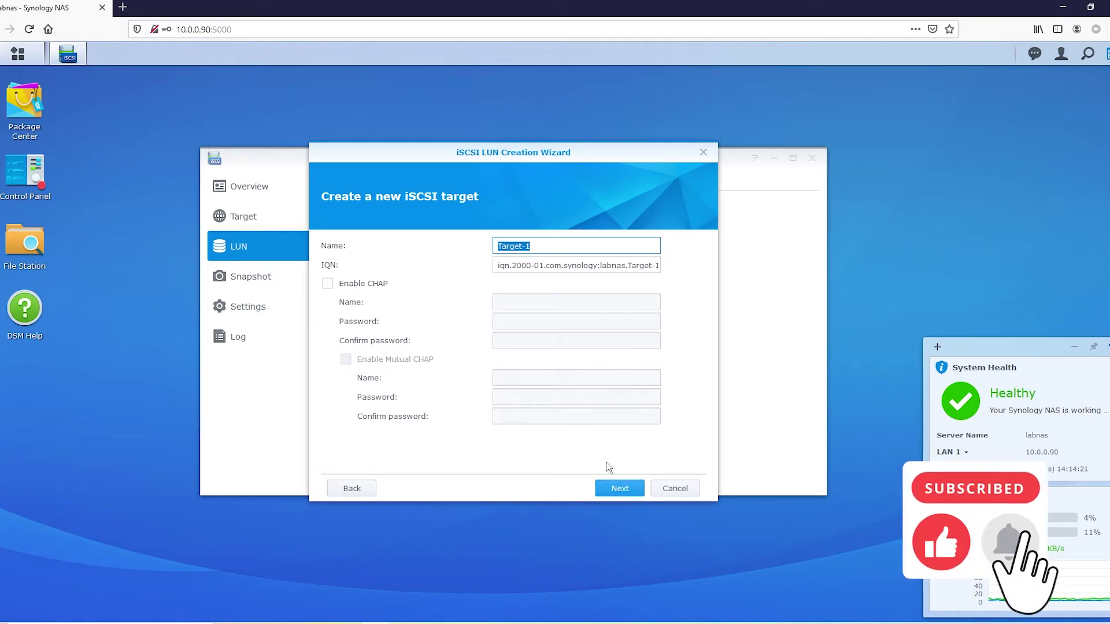
{"action": "left_click", "coordinate": [619, 488]}
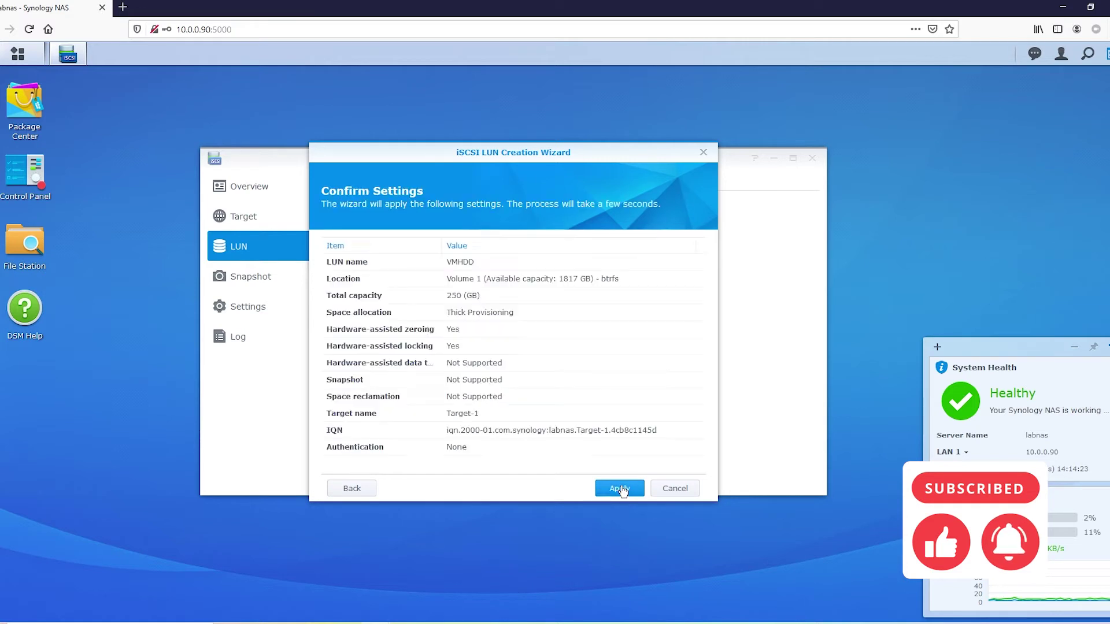
{"action": "left_click", "coordinate": [619, 489]}
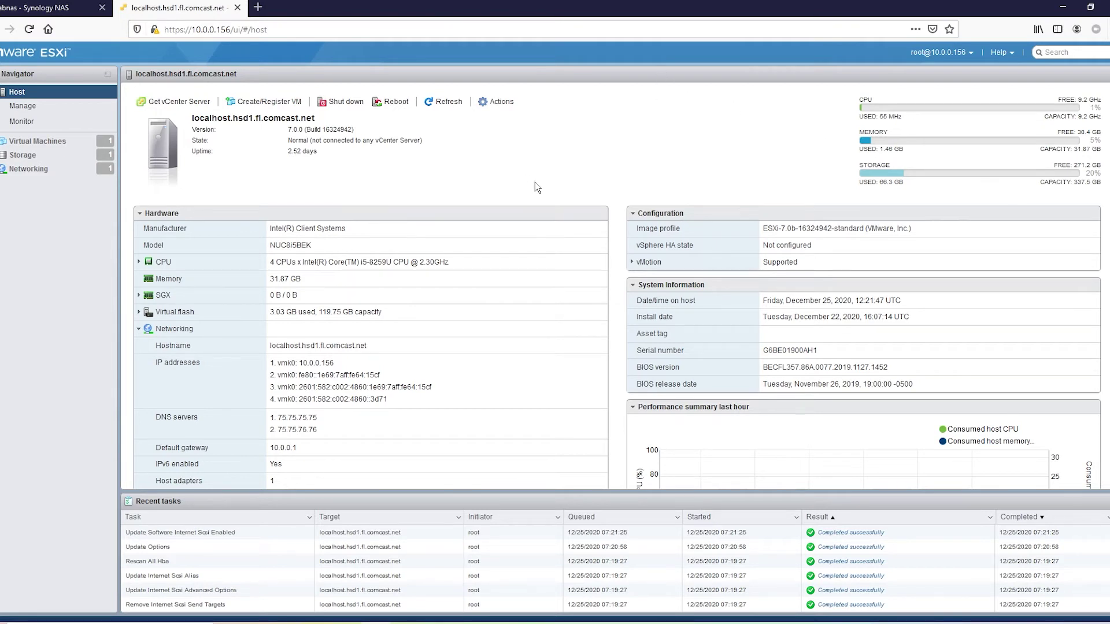
Step: Go to Storage adapters and open the iSCSI configuration for adapter vmhba64
{"action": "left_click", "coordinate": [98, 155]}
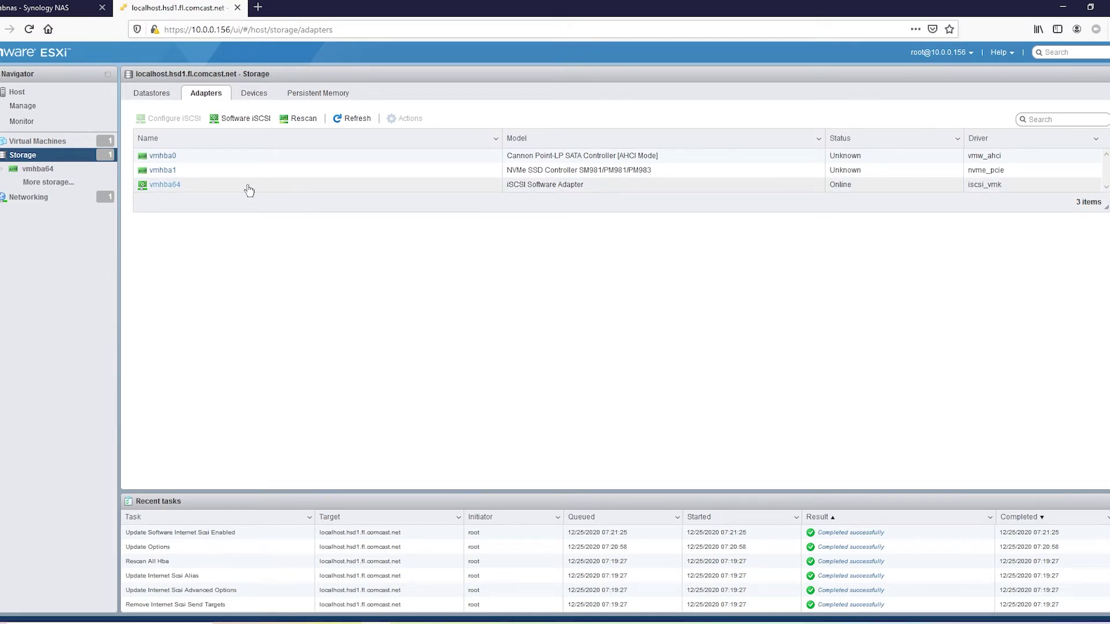
{"action": "left_click", "coordinate": [316, 189]}
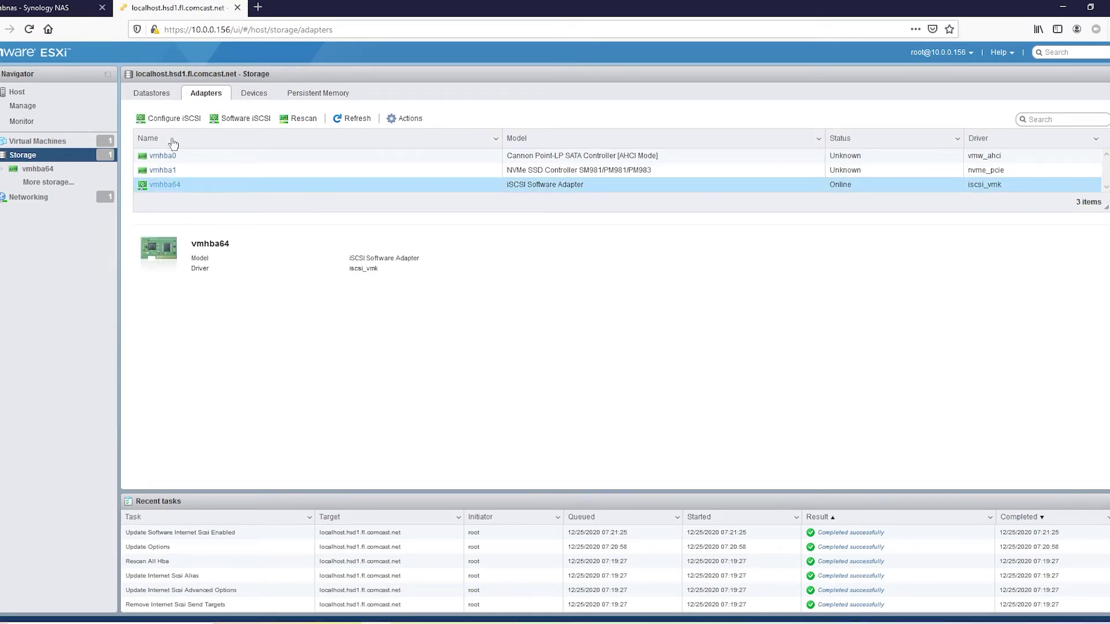
{"action": "left_click", "coordinate": [176, 120]}
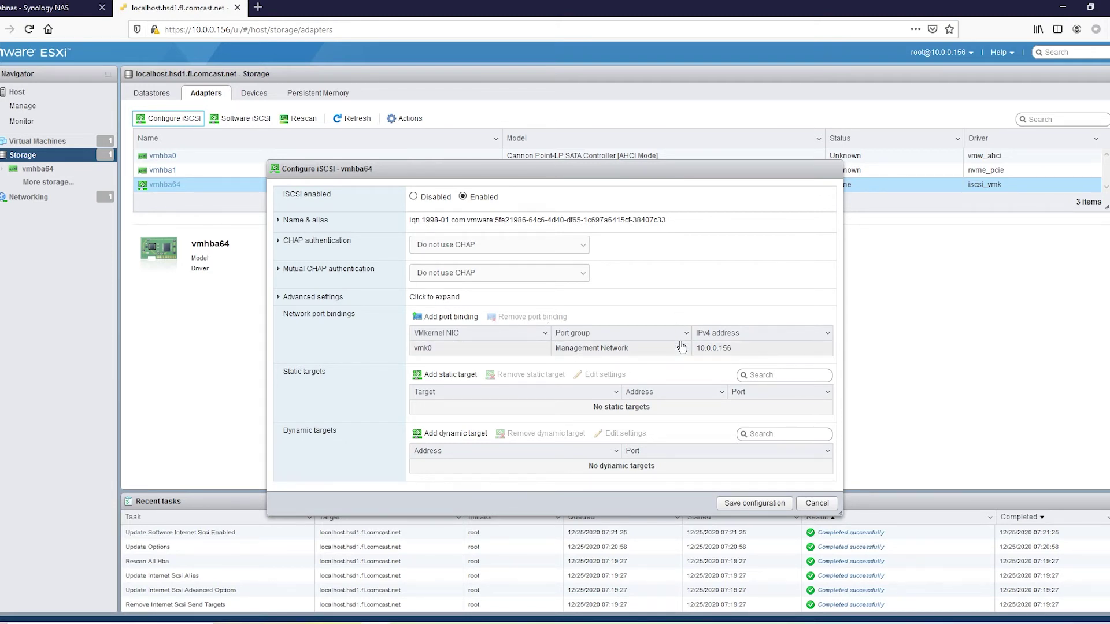
Step: Add 10.0.0.90 on port 3260 as a dynamic target for vmhba64 and save
{"action": "left_click", "coordinate": [452, 434]}
{"action": "left_click", "coordinate": [481, 465]}
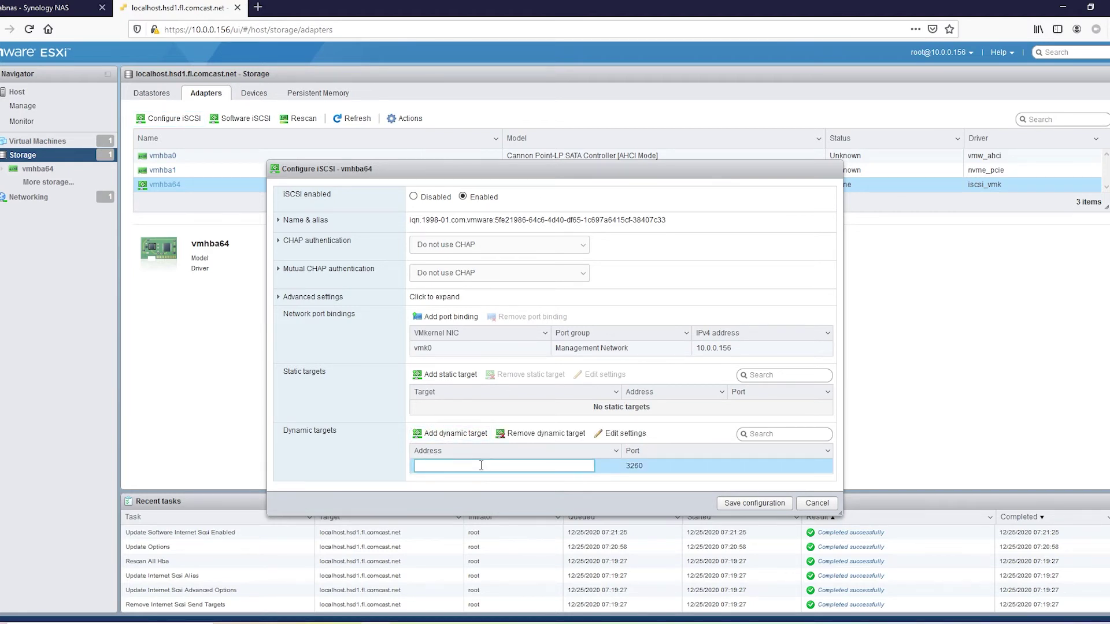
{"action": "type", "text": "10.0.0.90"}
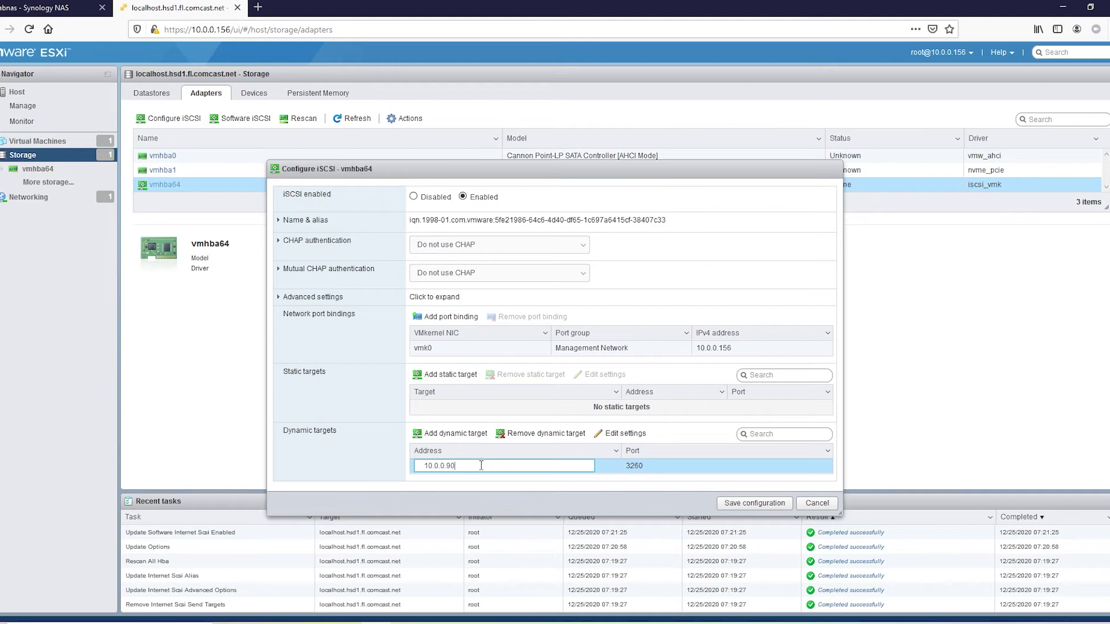
{"action": "left_click", "coordinate": [741, 504]}
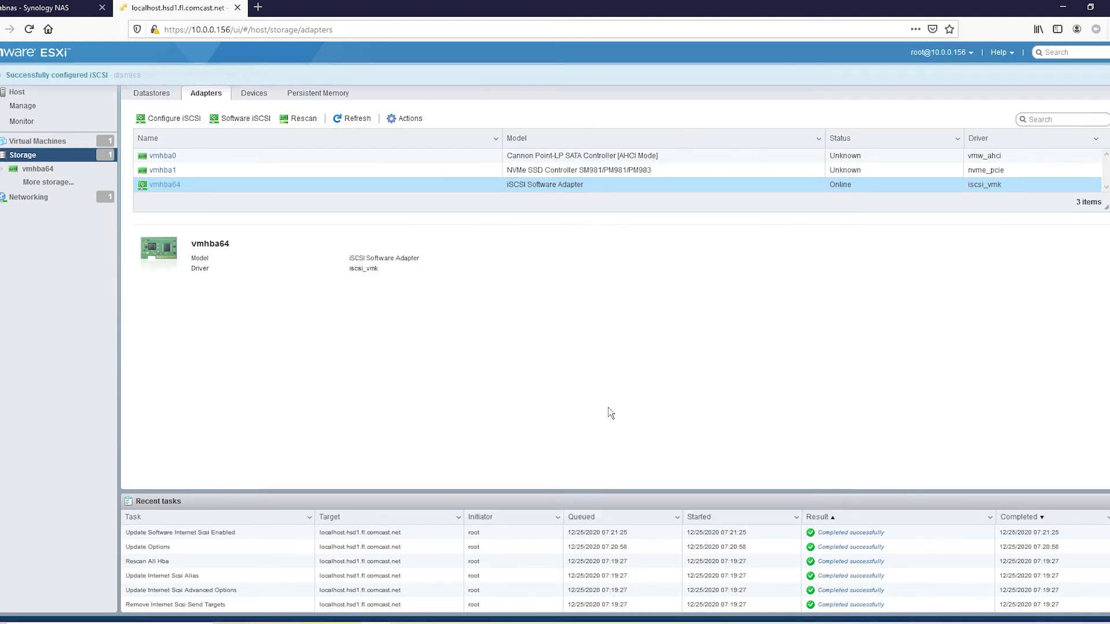
Step: Reopen vmhba64's iSCSI configuration, check the discovered Target-1 static targets, and save again
{"action": "left_click", "coordinate": [164, 123]}
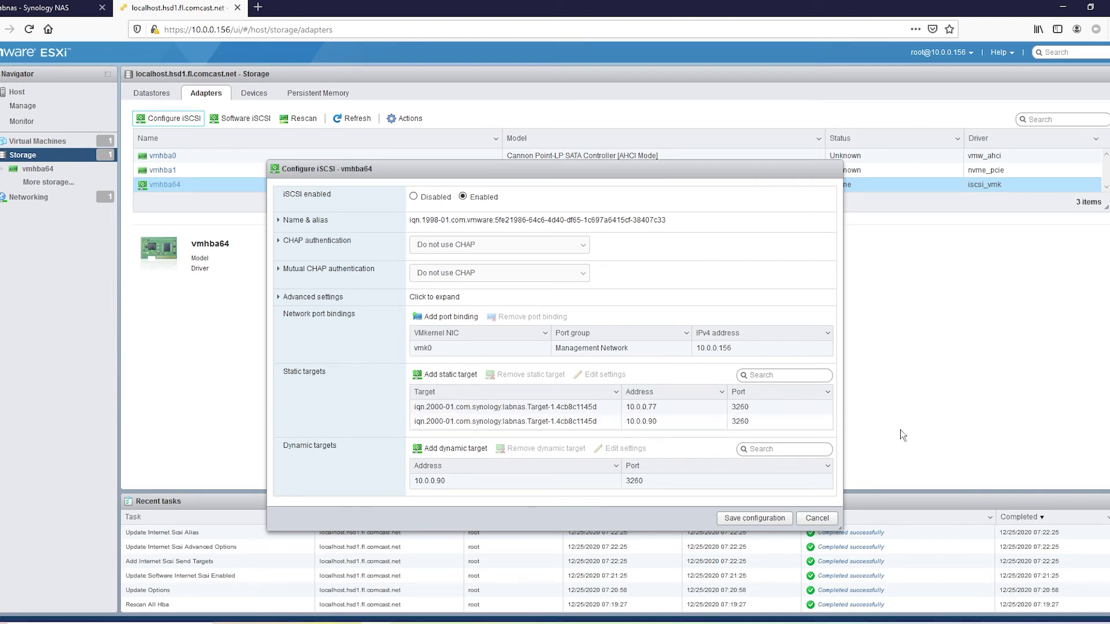
{"action": "left_click", "coordinate": [754, 518]}
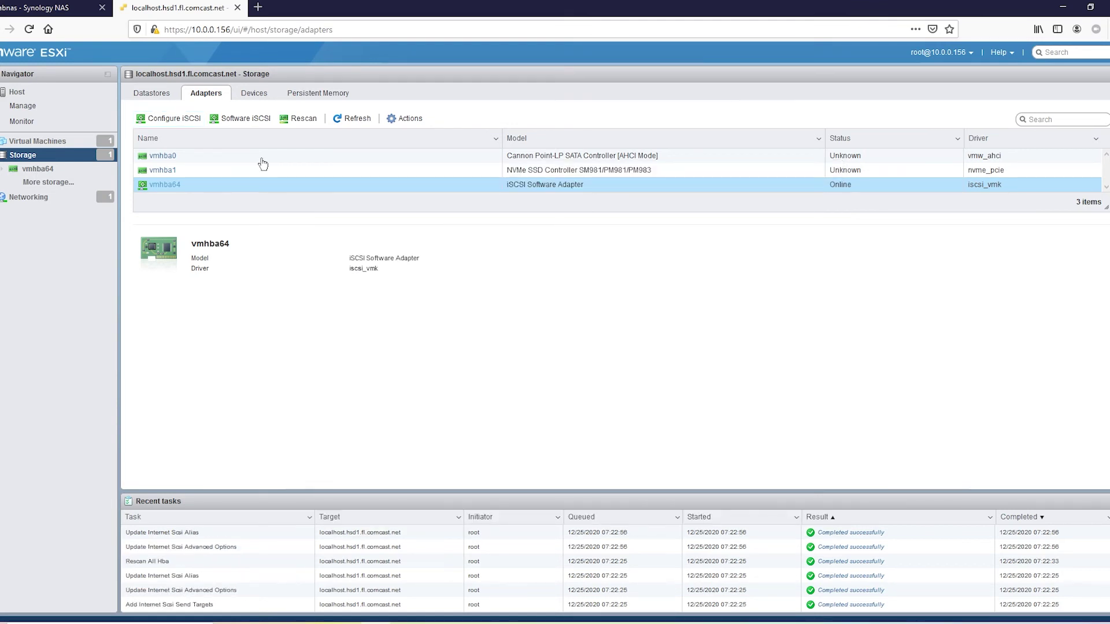
Step: Start a new VMFS datastore named VMnas on the 250 GB Synology disk
{"action": "left_click", "coordinate": [160, 94]}
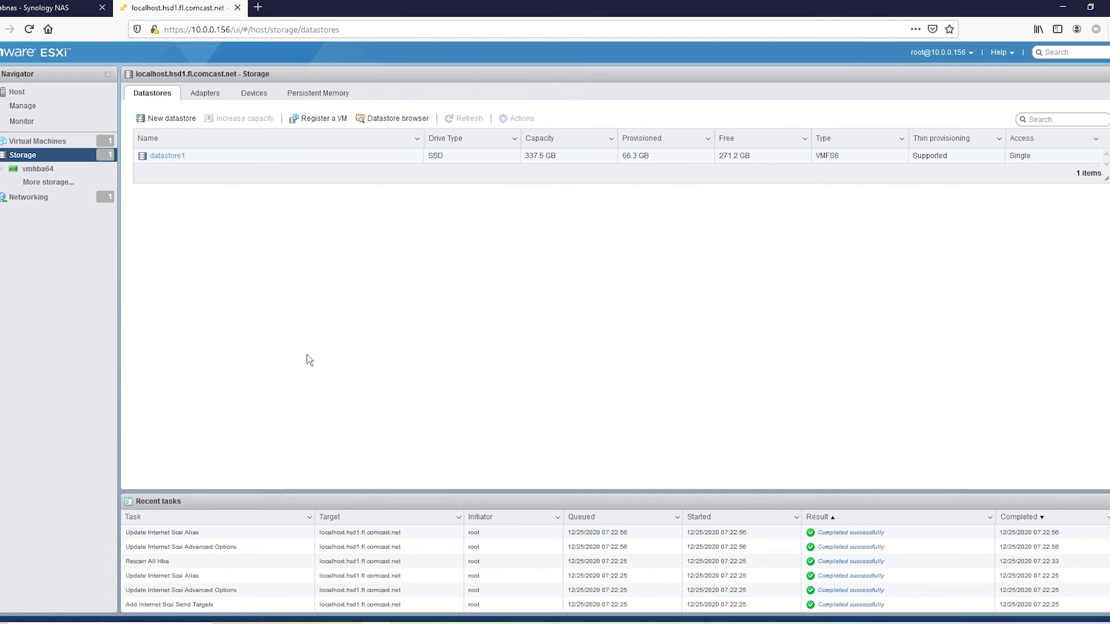
{"action": "left_click", "coordinate": [168, 118]}
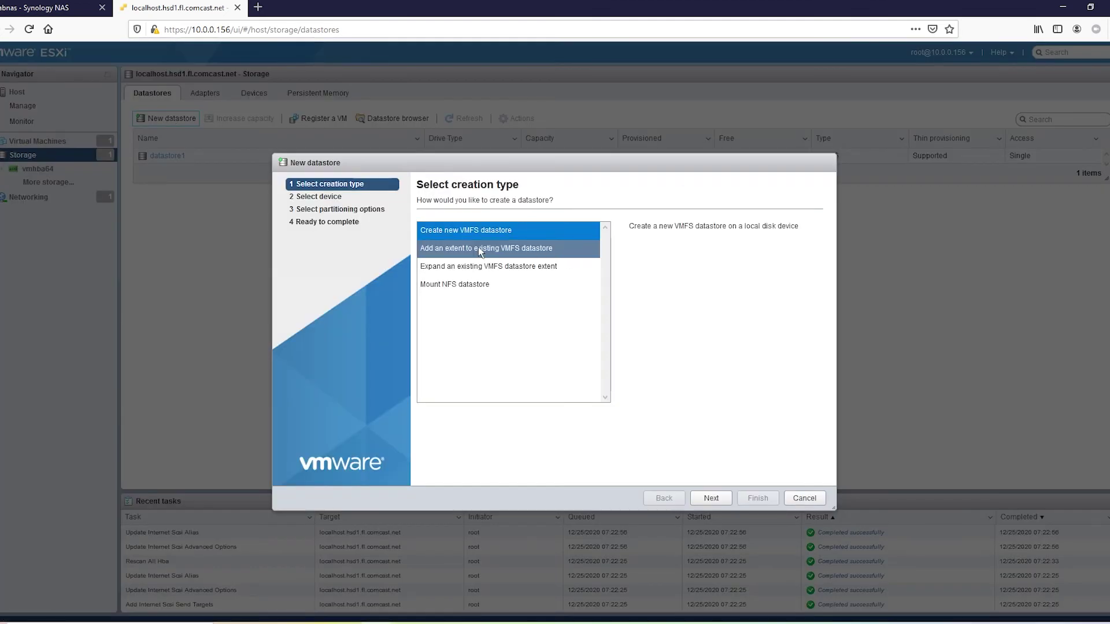
{"action": "left_click", "coordinate": [712, 499]}
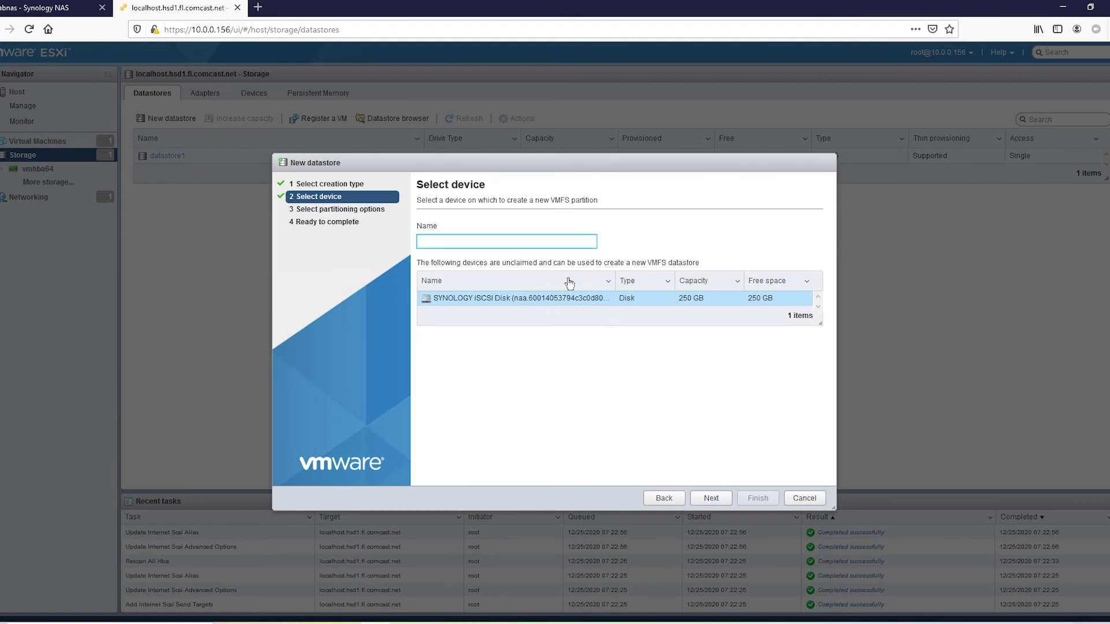
{"action": "left_click", "coordinate": [712, 498]}
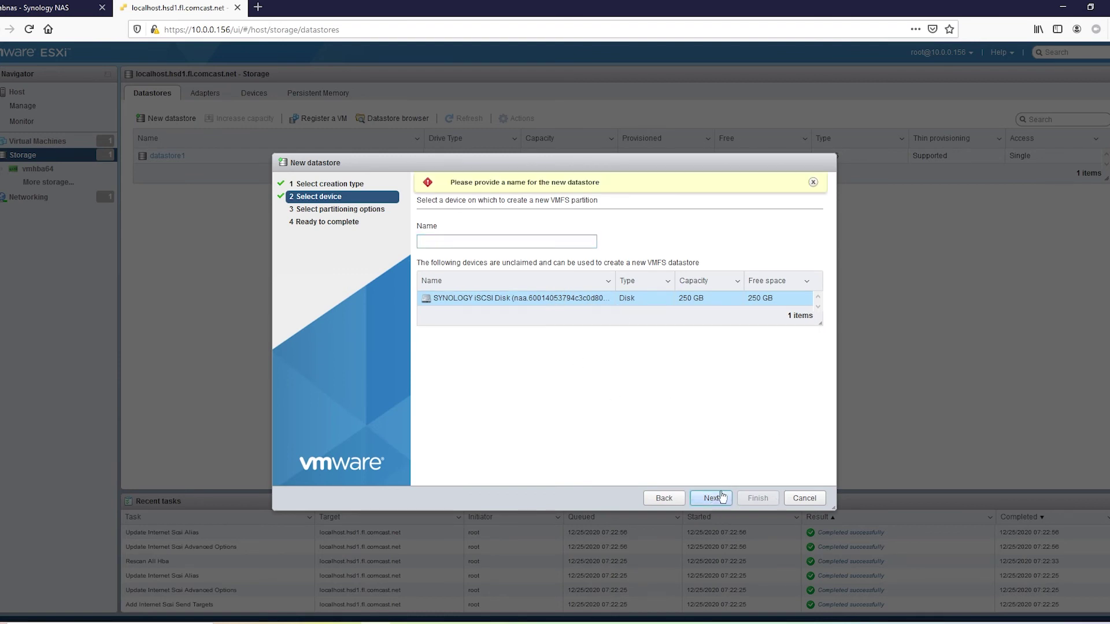
{"action": "left_click", "coordinate": [548, 244]}
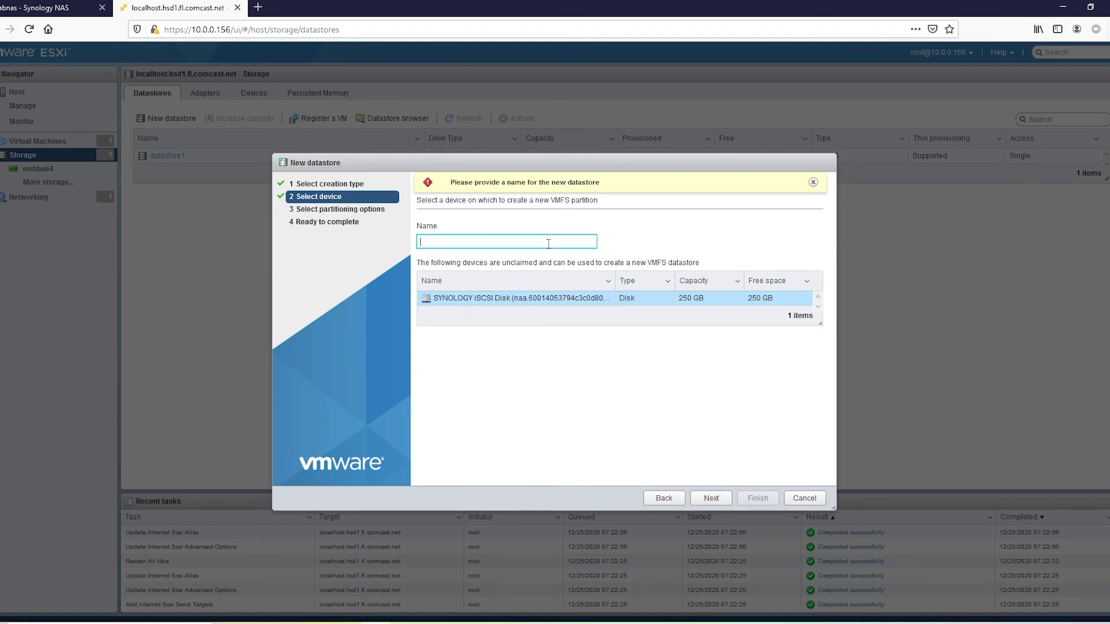
{"action": "type", "text": "VMnas"}
{"action": "left_click", "coordinate": [729, 502]}
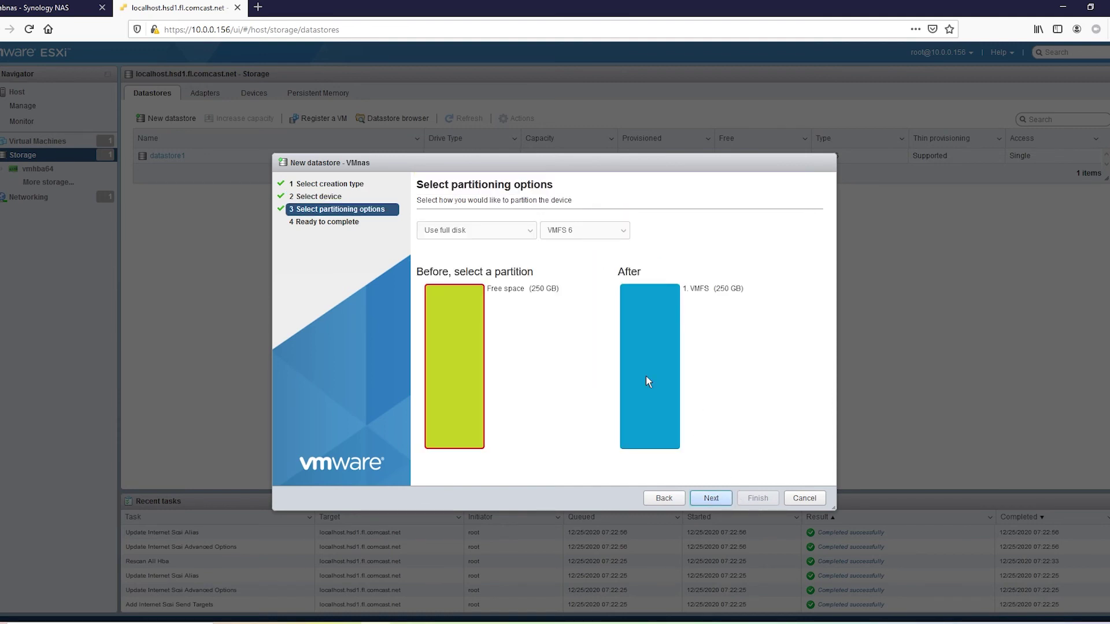